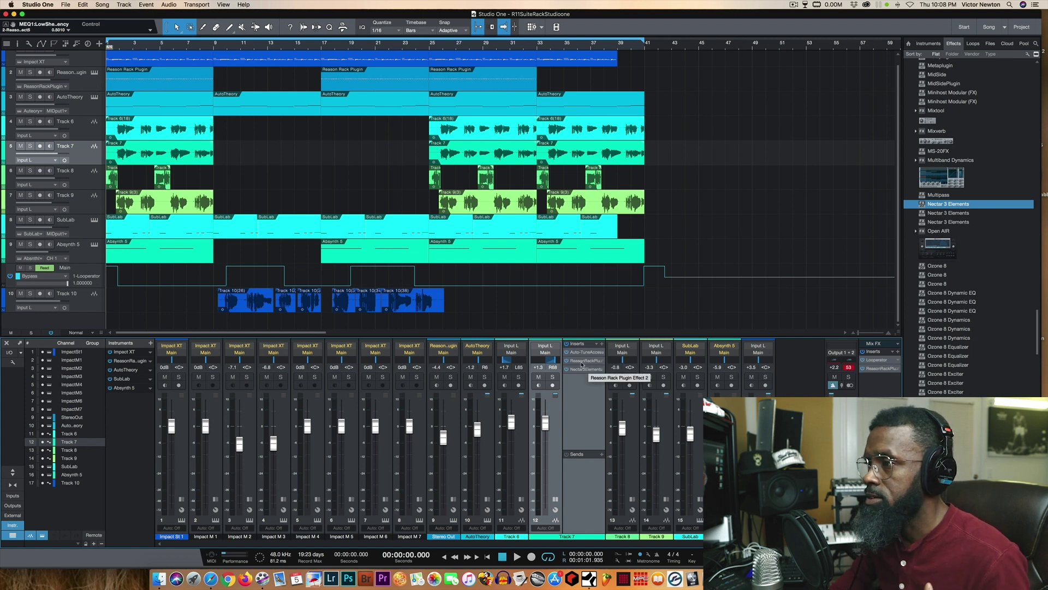
Step: Examine the Reason Rack Plugin insert on Track 7 and look through the effects in its device browser
{"action": "left_click", "coordinate": [582, 364]}
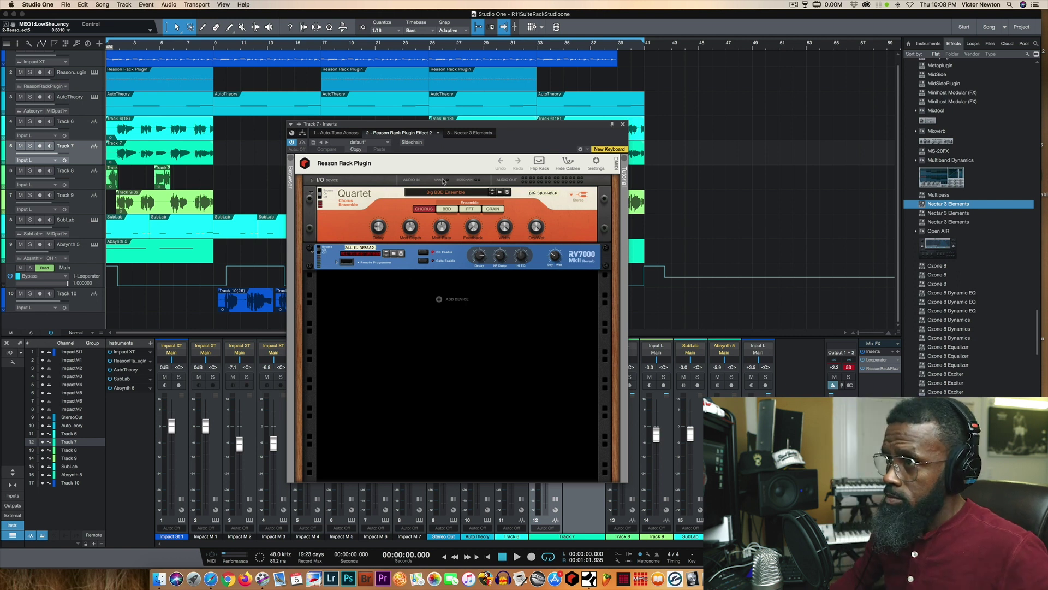
{"action": "left_click", "coordinate": [623, 124]}
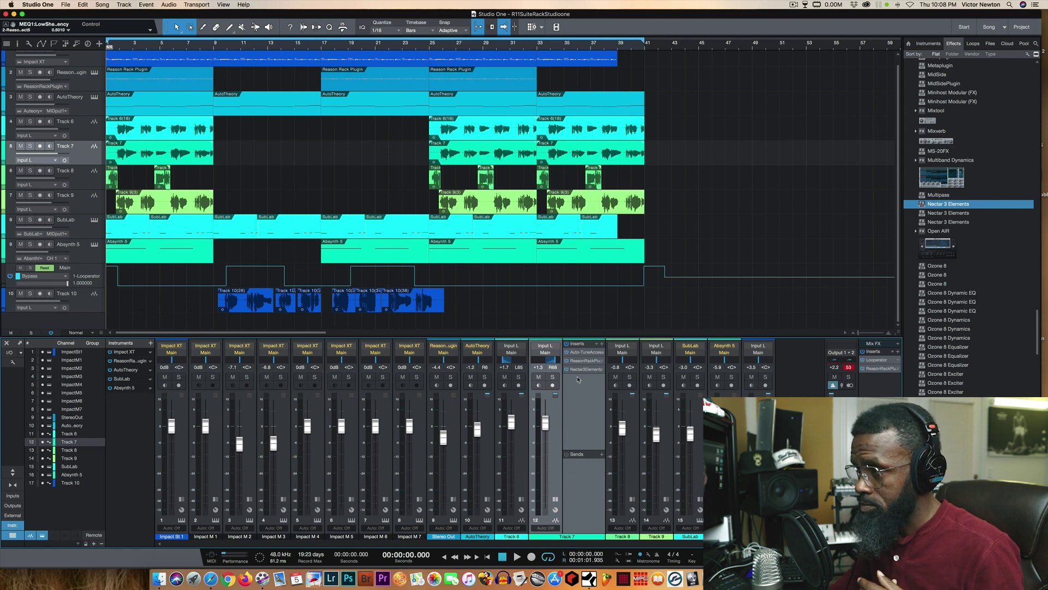
{"action": "left_click", "coordinate": [585, 362]}
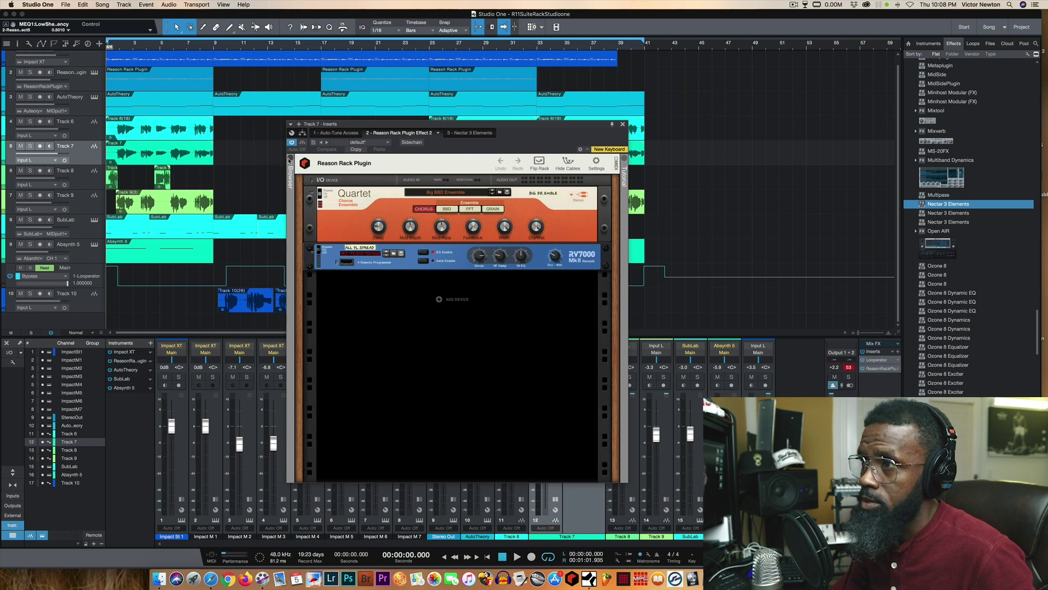
{"action": "left_click", "coordinate": [290, 161]}
{"action": "scroll", "coordinate": [398, 373], "scroll_direction": "up", "scroll_amount": 4}
{"action": "scroll", "coordinate": [400, 339], "scroll_direction": "down", "scroll_amount": 10}
{"action": "scroll", "coordinate": [400, 339], "scroll_direction": "up", "scroll_amount": 8}
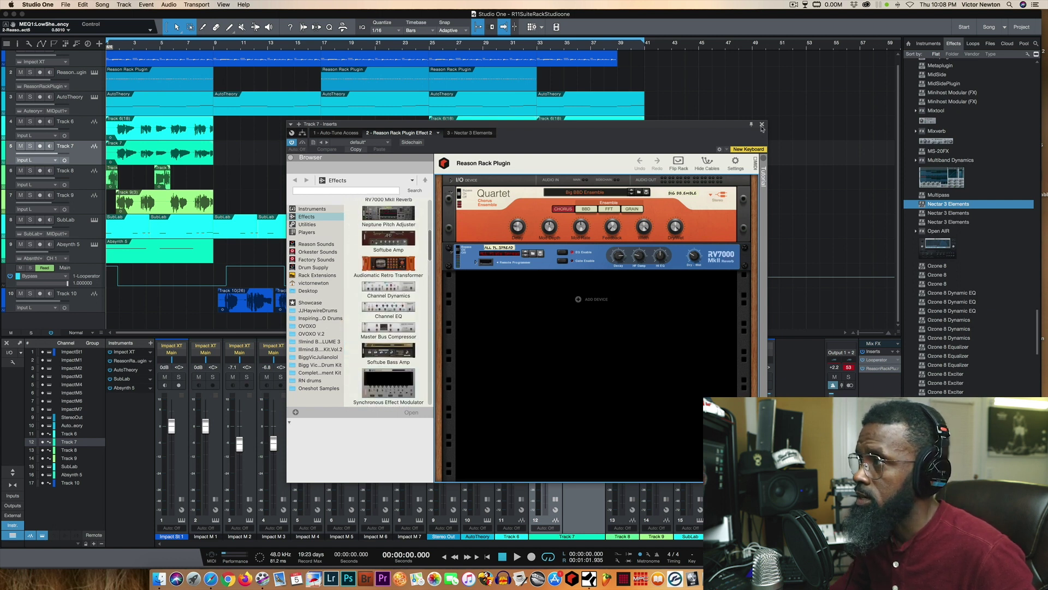
{"action": "left_click", "coordinate": [762, 125]}
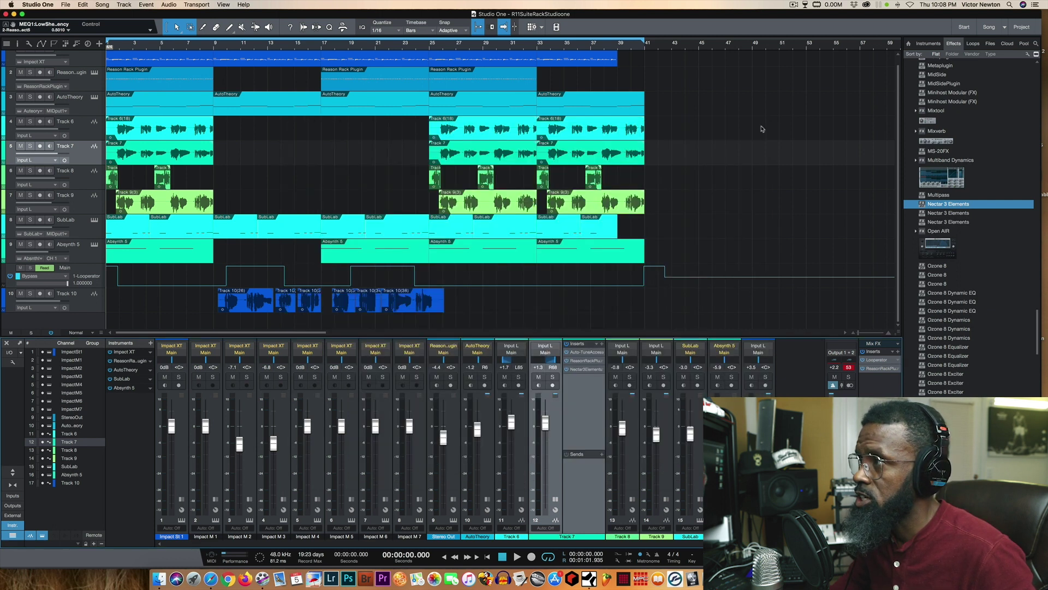
Step: Add a Softube Saturation Knob below the Master Bus Compressor in the main output's Reason Rack Plugin
{"action": "left_click", "coordinate": [877, 369]}
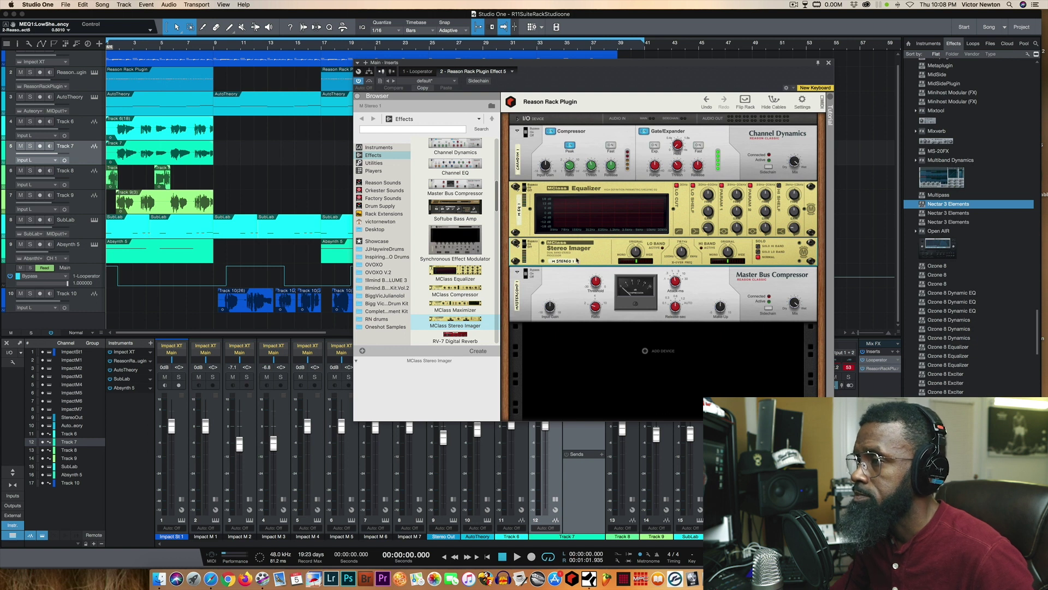
{"action": "scroll", "coordinate": [425, 247], "scroll_direction": "down", "scroll_amount": 15}
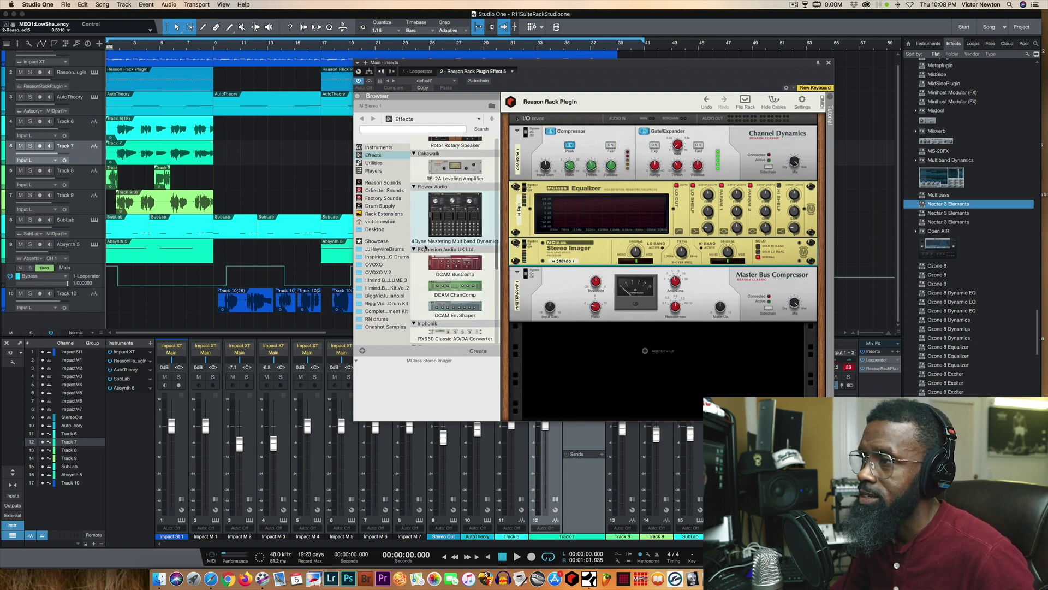
{"action": "scroll", "coordinate": [425, 248], "scroll_direction": "down", "scroll_amount": 10}
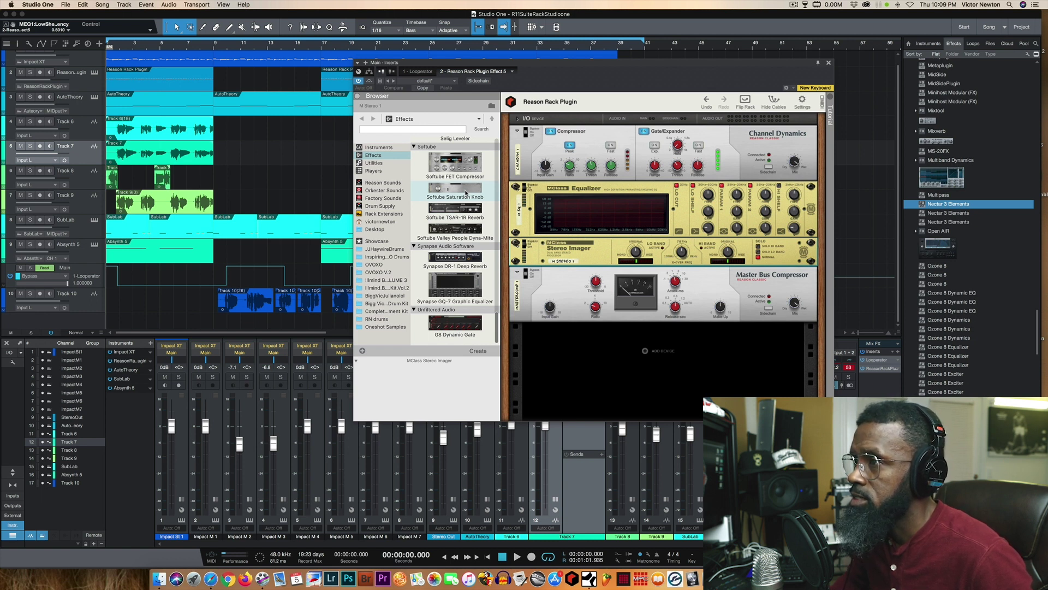
{"action": "left_click_drag", "start_coordinate": [465, 193], "coordinate": [602, 360]}
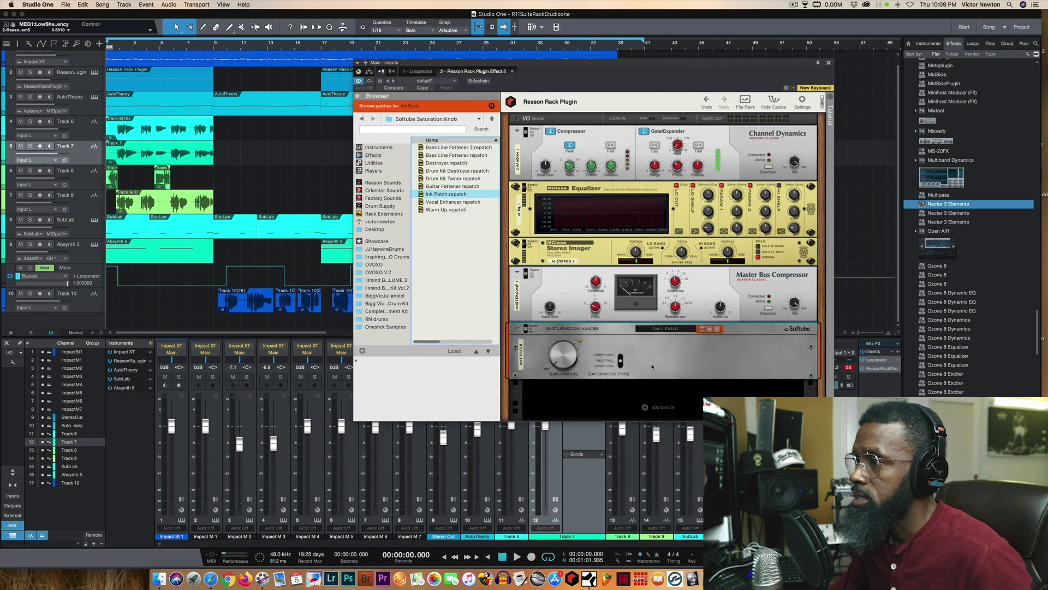
{"action": "mouse_move", "coordinate": [563, 363]}
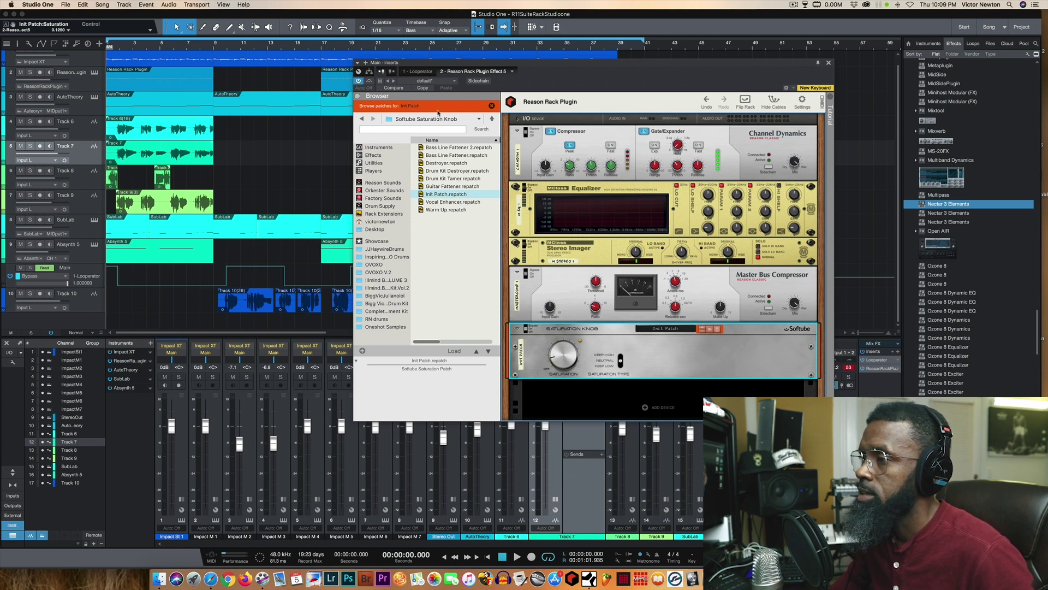
{"action": "left_click", "coordinate": [828, 63]}
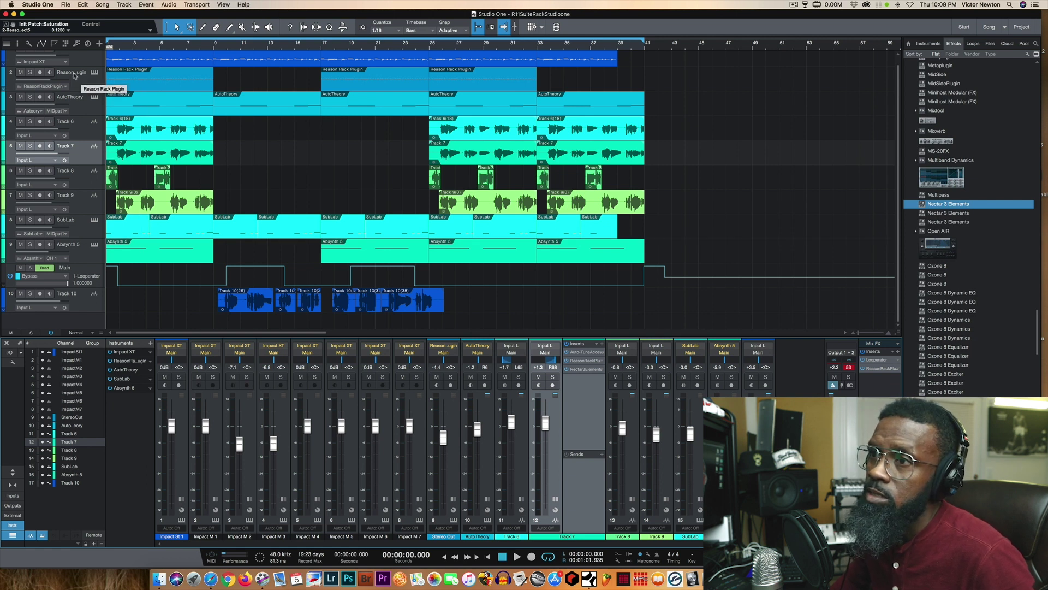
Step: View the Reason Rack Plugin instrument on track 2 and audition the AutoTheory track in solo from the song start
{"action": "left_click", "coordinate": [94, 72]}
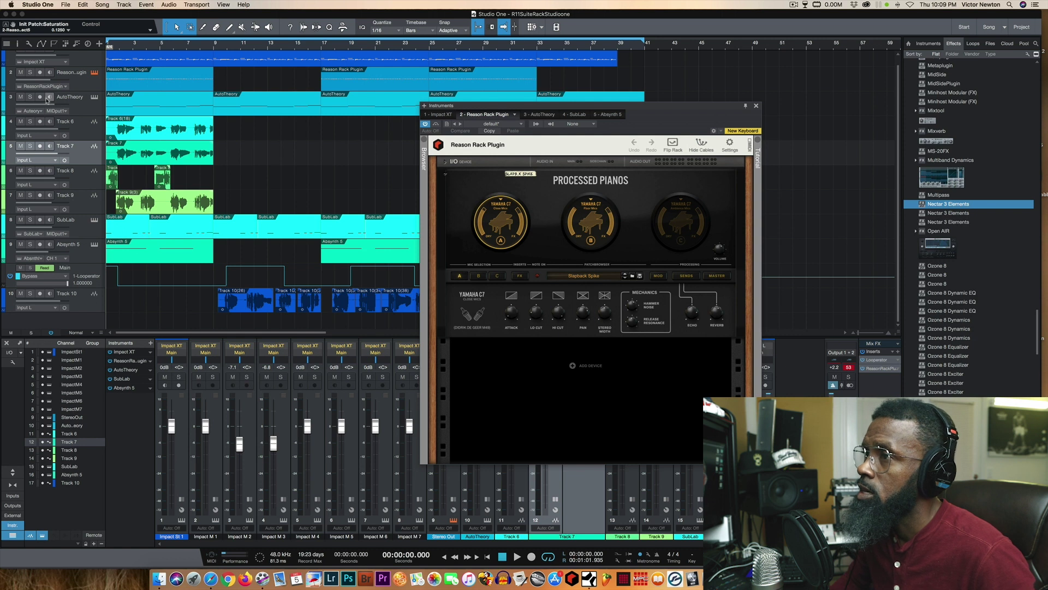
{"action": "left_click", "coordinate": [29, 96]}
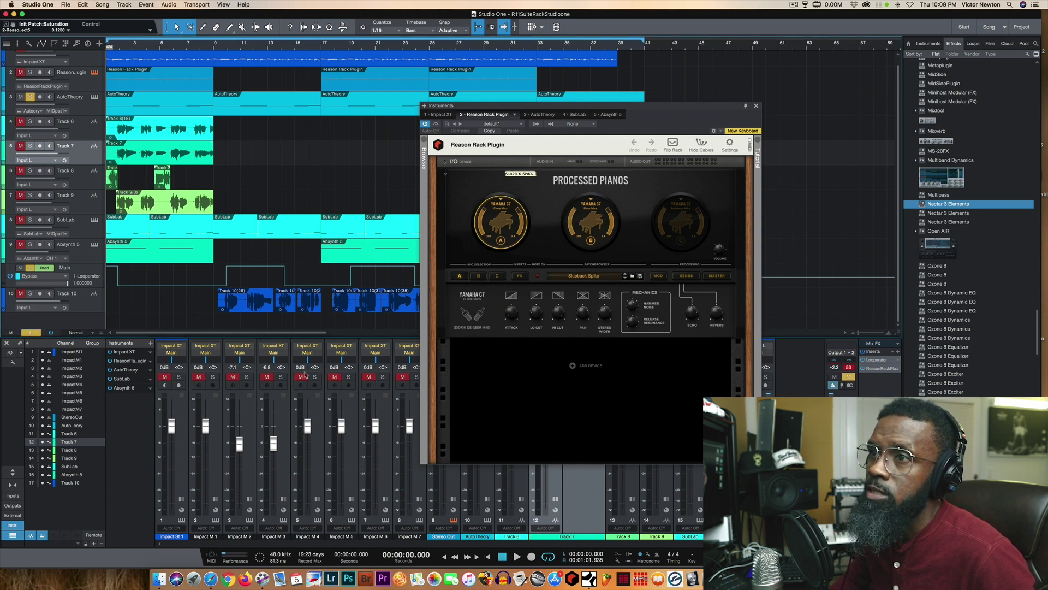
{"action": "key", "text": "space"}
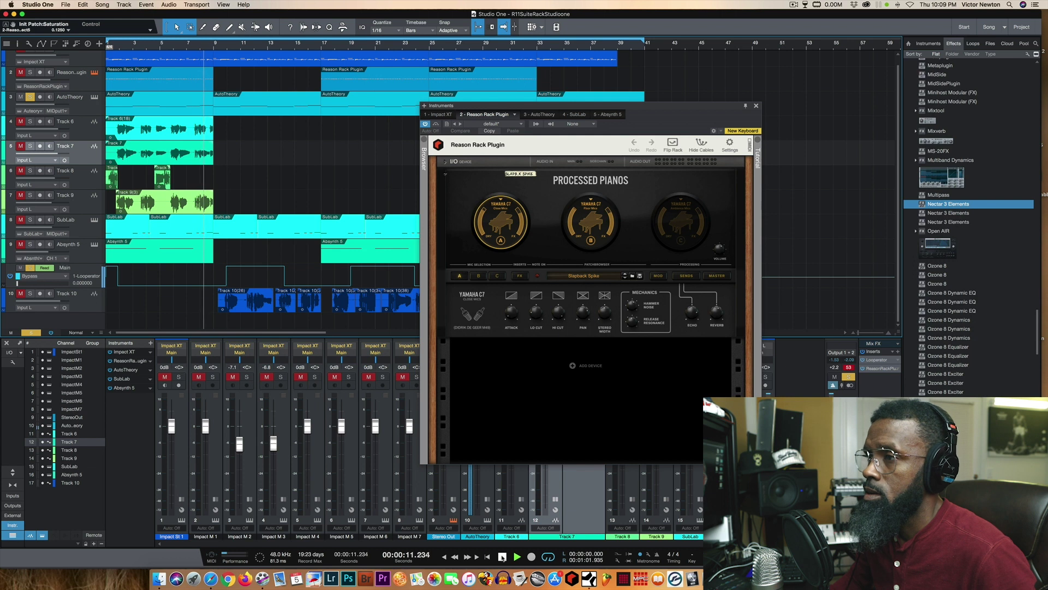
{"action": "left_click", "coordinate": [502, 556]}
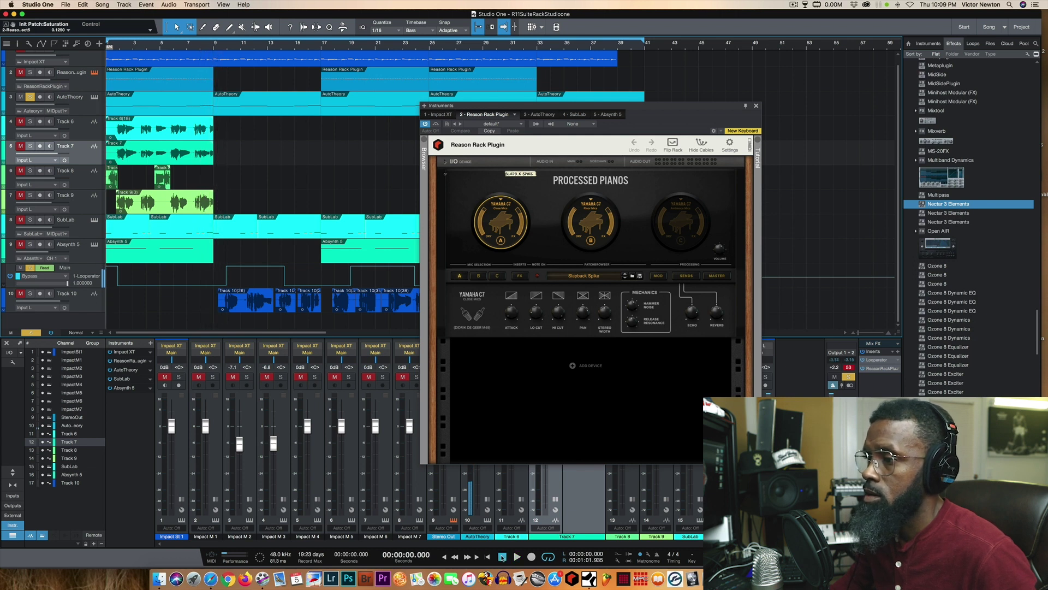
{"action": "left_click", "coordinate": [31, 97]}
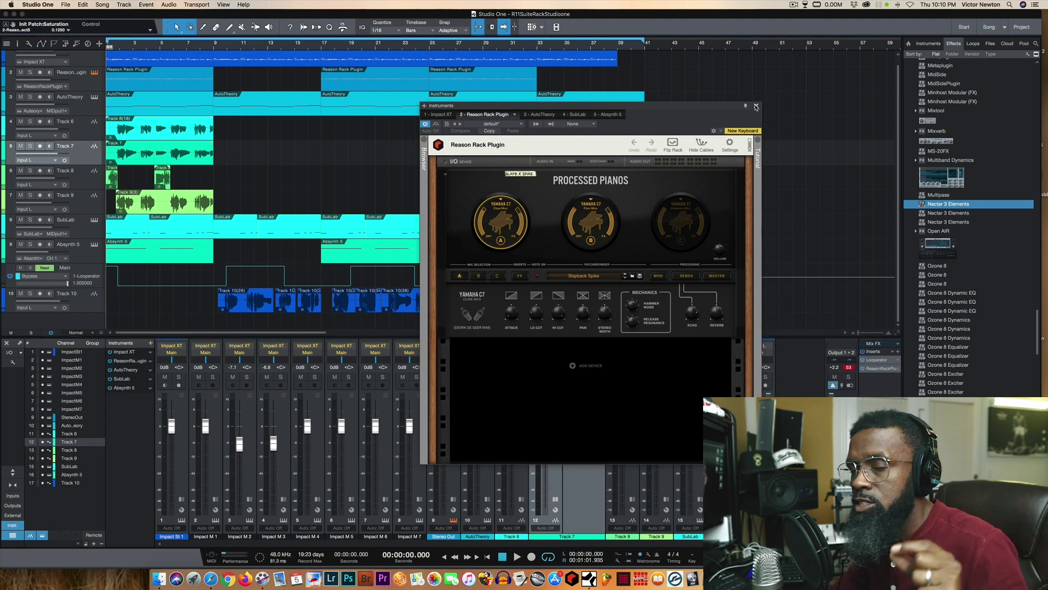
{"action": "left_click", "coordinate": [756, 106]}
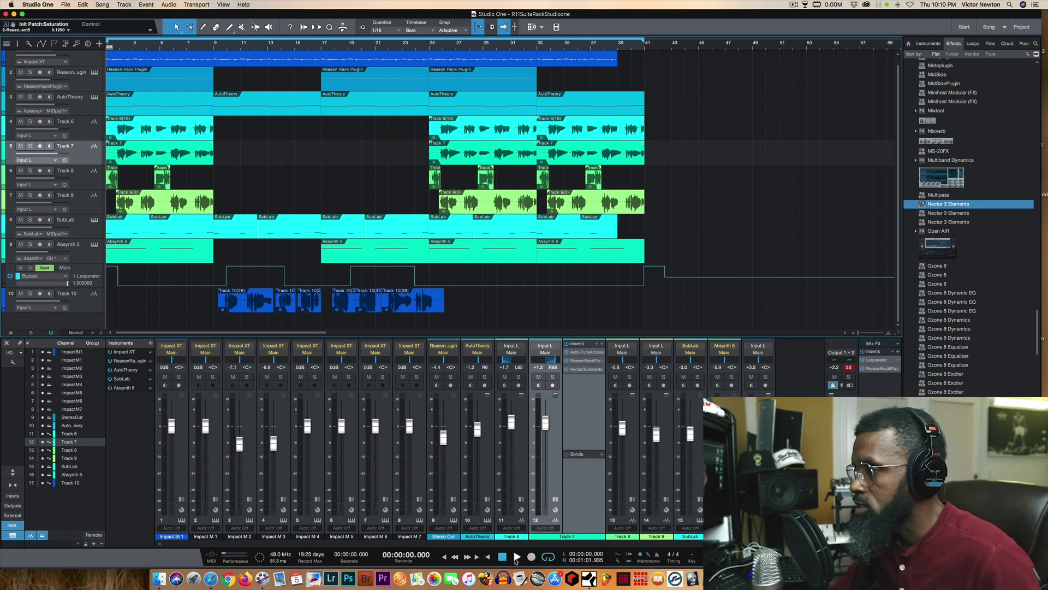
Step: Play the full song and hide the browser during playback, keeping the mixer shown below the arrangement
{"action": "left_click", "coordinate": [516, 558]}
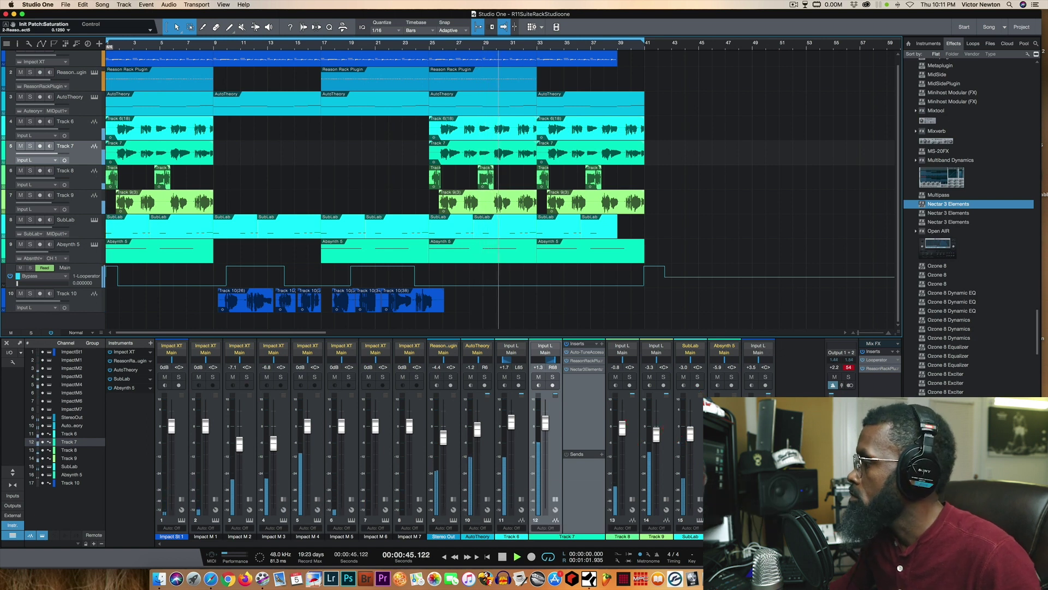
{"action": "key", "text": "F5"}
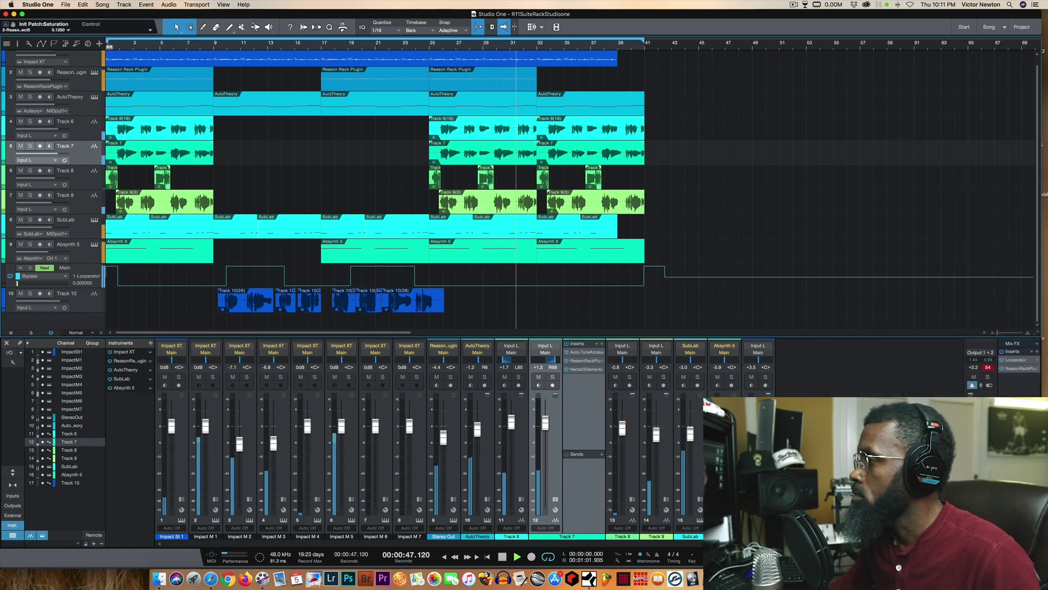
{"action": "key", "text": "F2"}
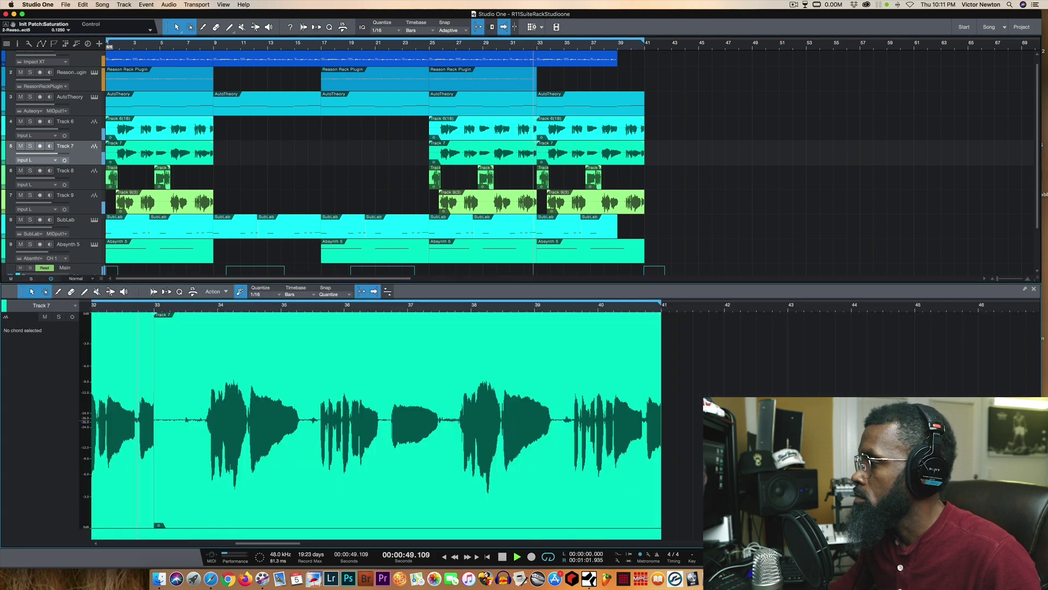
{"action": "key", "text": "F2"}
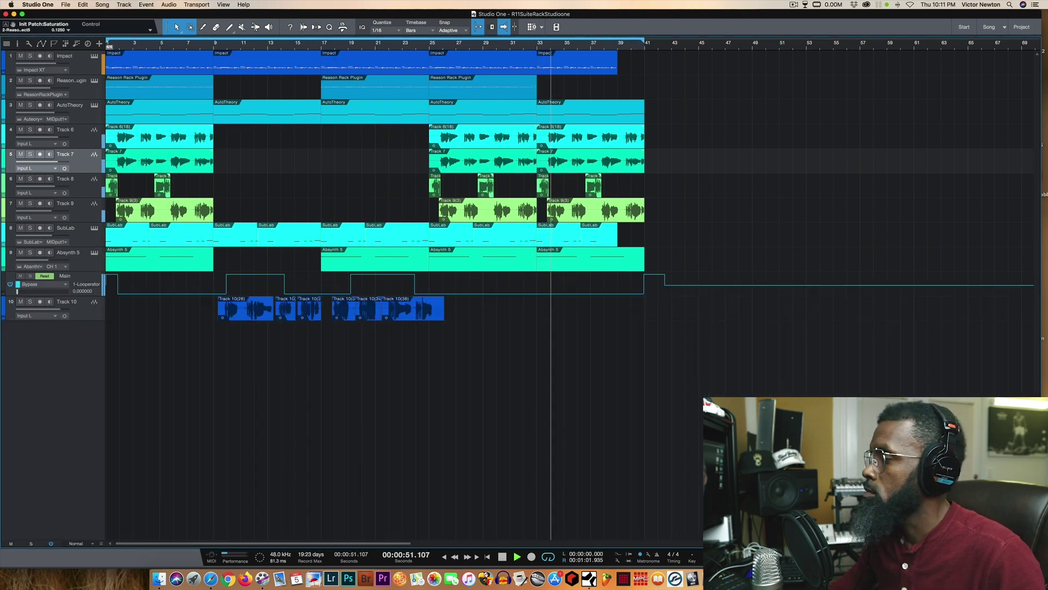
{"action": "key", "text": "F3"}
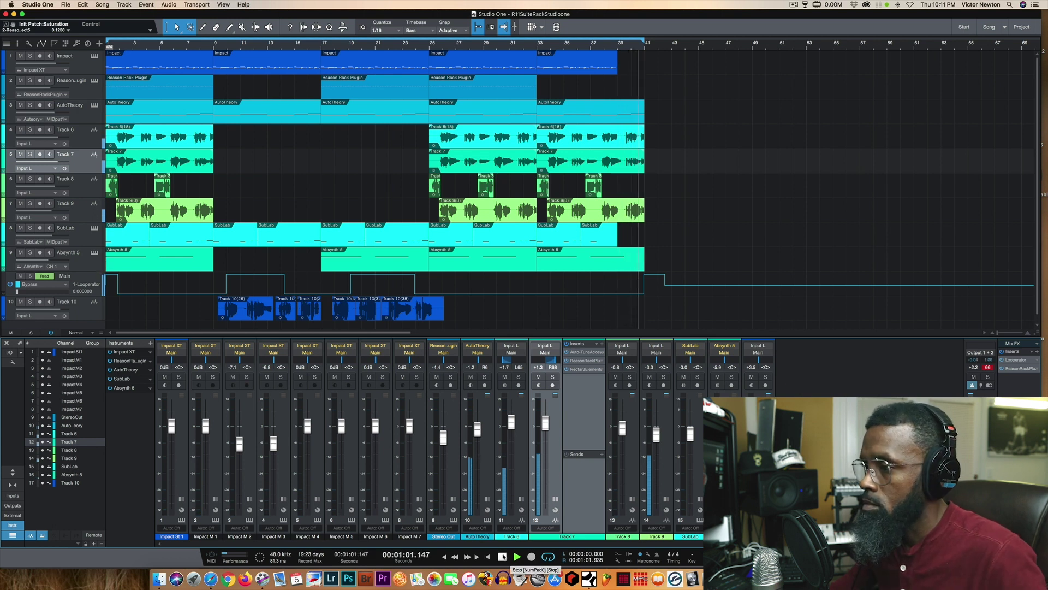
{"action": "key", "text": "space"}
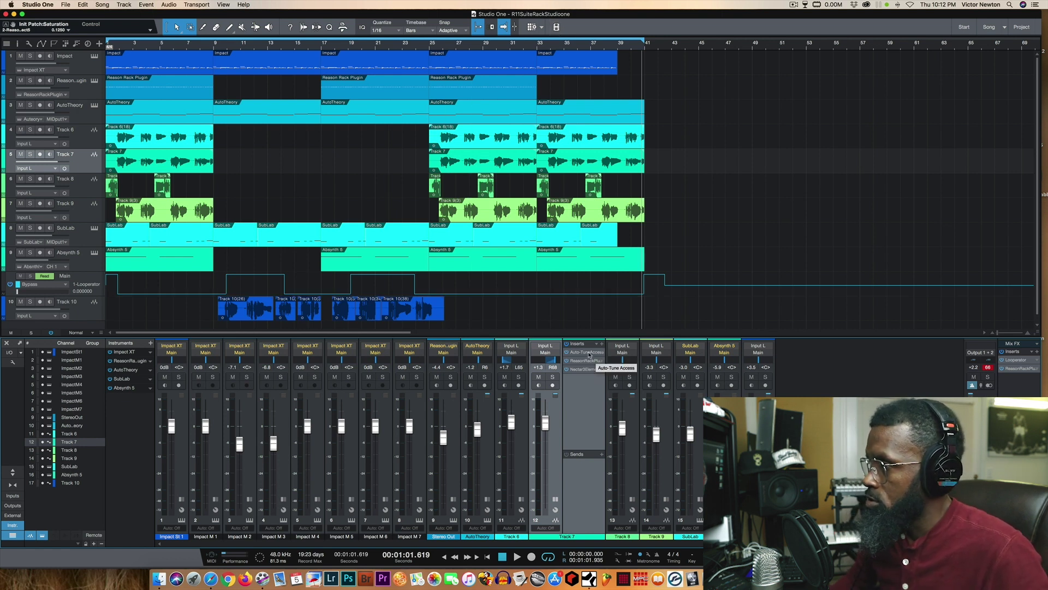
Step: Solo Track 7 and listen to it from the start of the song
{"action": "left_click", "coordinate": [552, 377]}
{"action": "left_click", "coordinate": [503, 557]}
{"action": "key", "text": "space"}
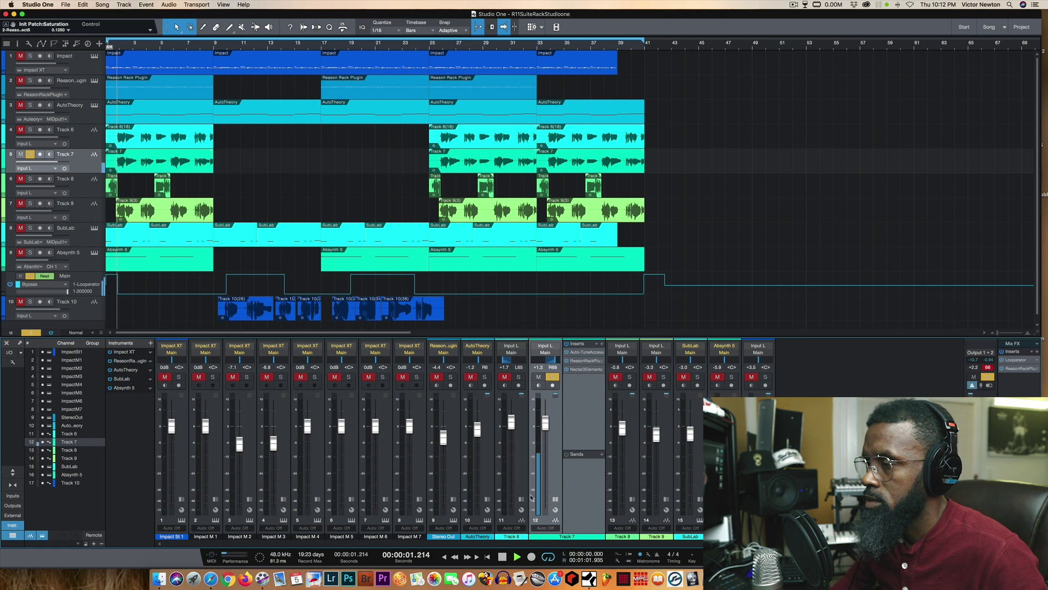
{"action": "left_click", "coordinate": [502, 556]}
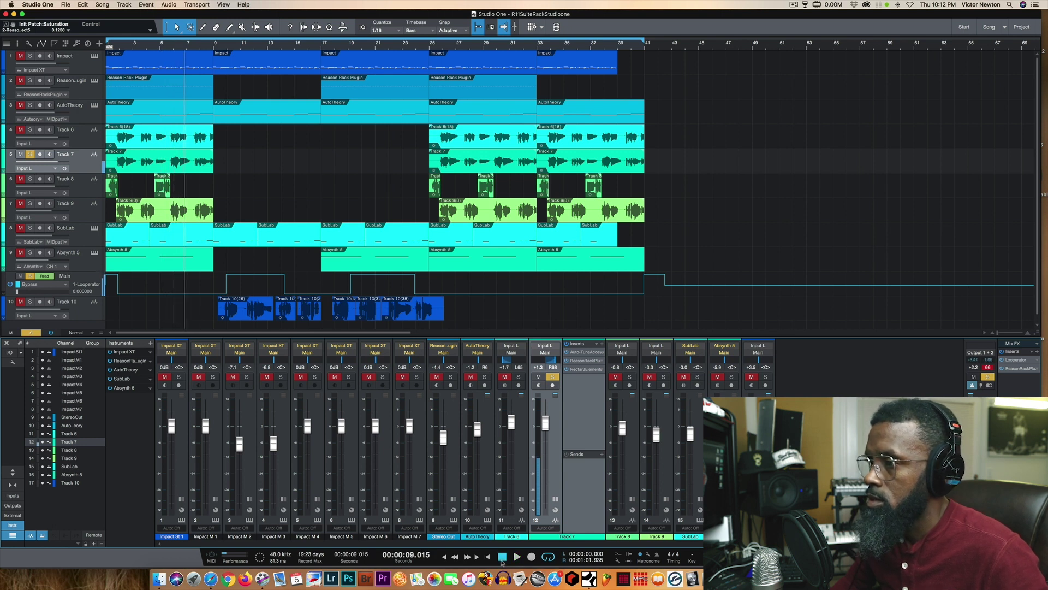
Step: Inspect Track 7's Auto-Tune Access and Reason Rack Plugin inserts, moving the plug-in window higher for a clear view
{"action": "double_click", "coordinate": [586, 352]}
{"action": "double_click", "coordinate": [585, 361]}
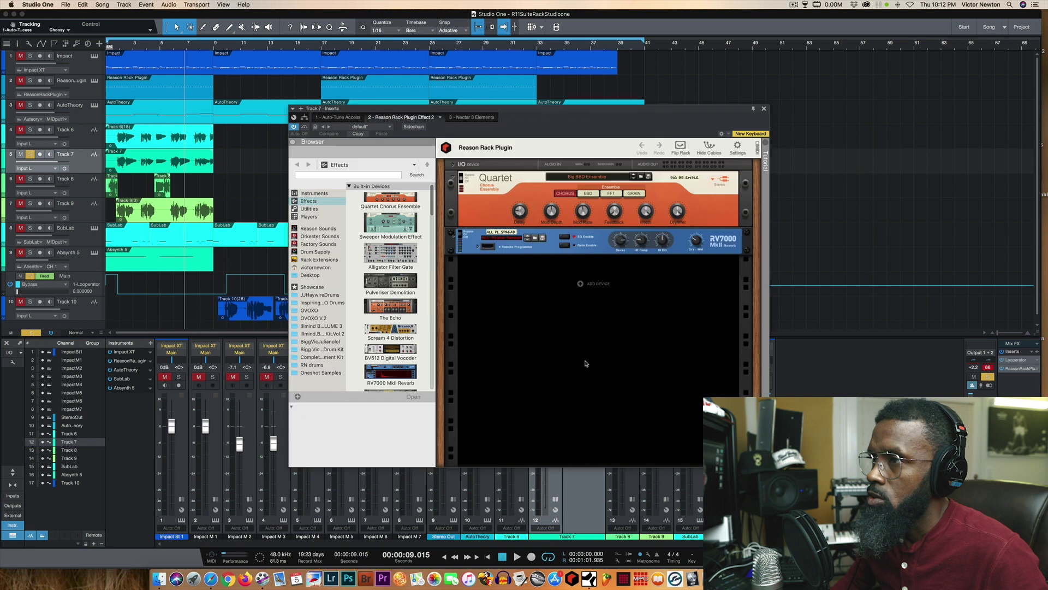
{"action": "left_click_drag", "start_coordinate": [609, 104], "coordinate": [606, 69]}
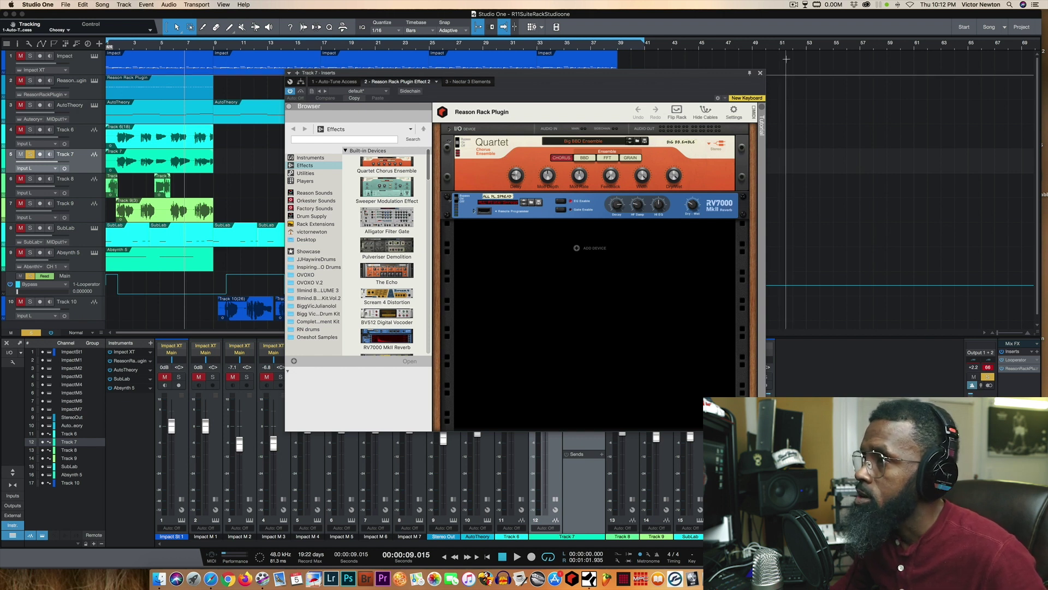
{"action": "left_click", "coordinate": [761, 74]}
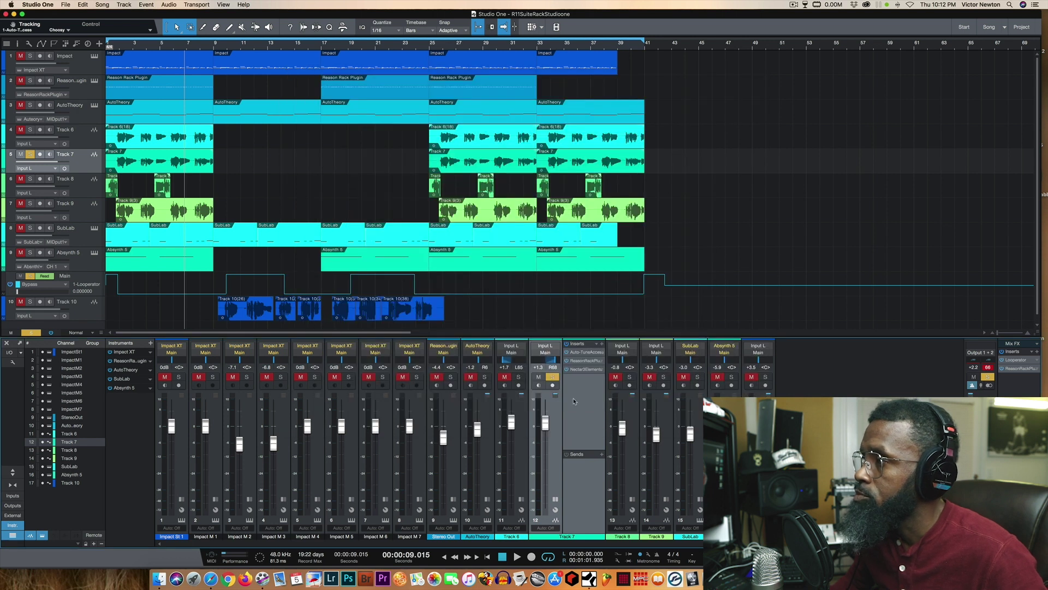
Step: Solo Track 6 alongside Track 7 and expand Track 6's insert effects in the mixer
{"action": "left_click", "coordinate": [520, 377]}
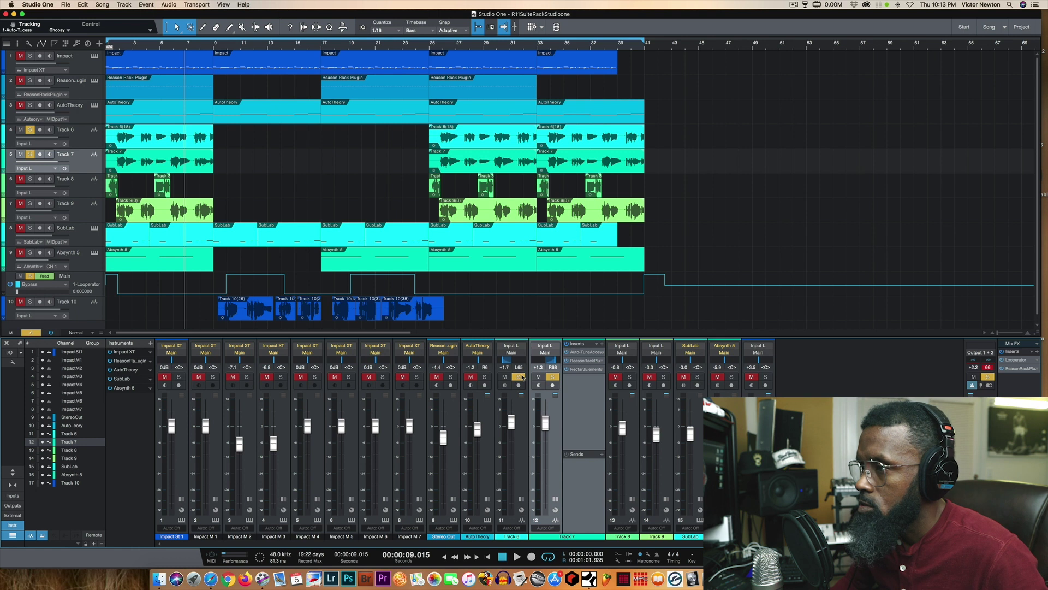
{"action": "left_click", "coordinate": [521, 395]}
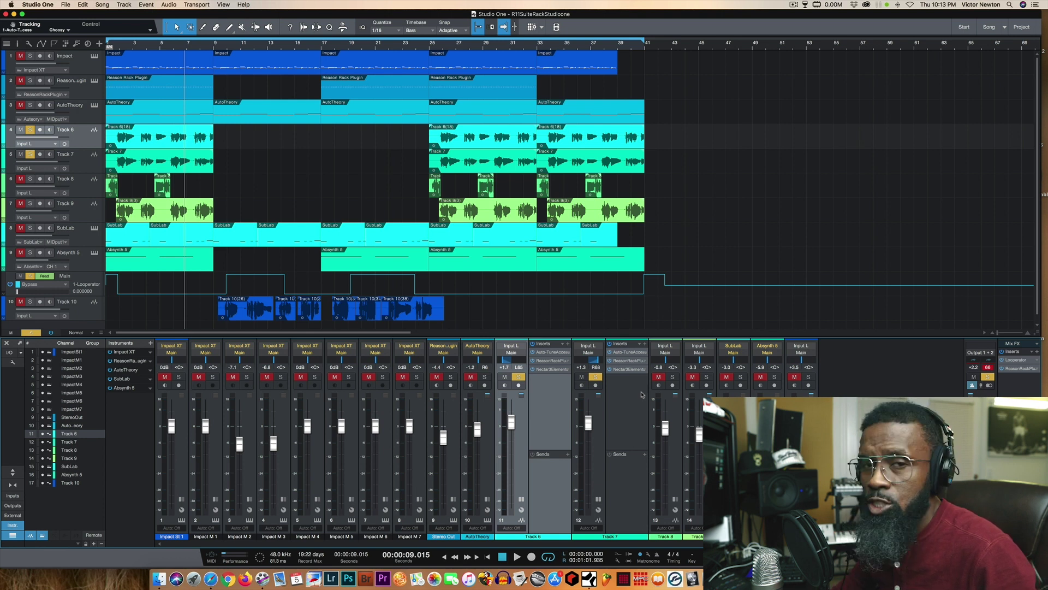
Step: Return the playhead to the song start and clear the solos on Tracks 7 and 6
{"action": "left_click", "coordinate": [502, 557]}
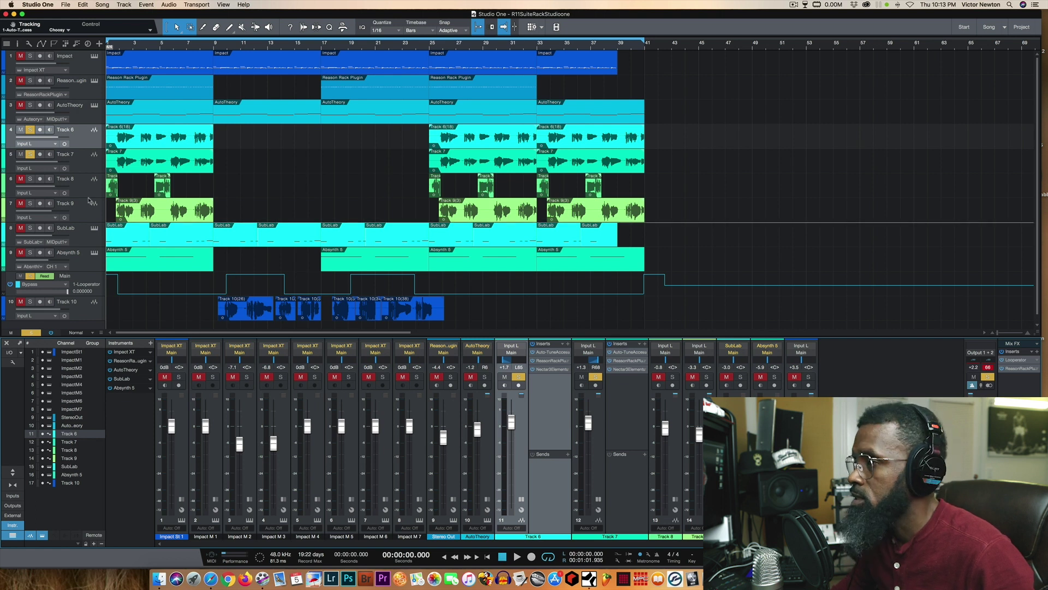
{"action": "left_click", "coordinate": [31, 154]}
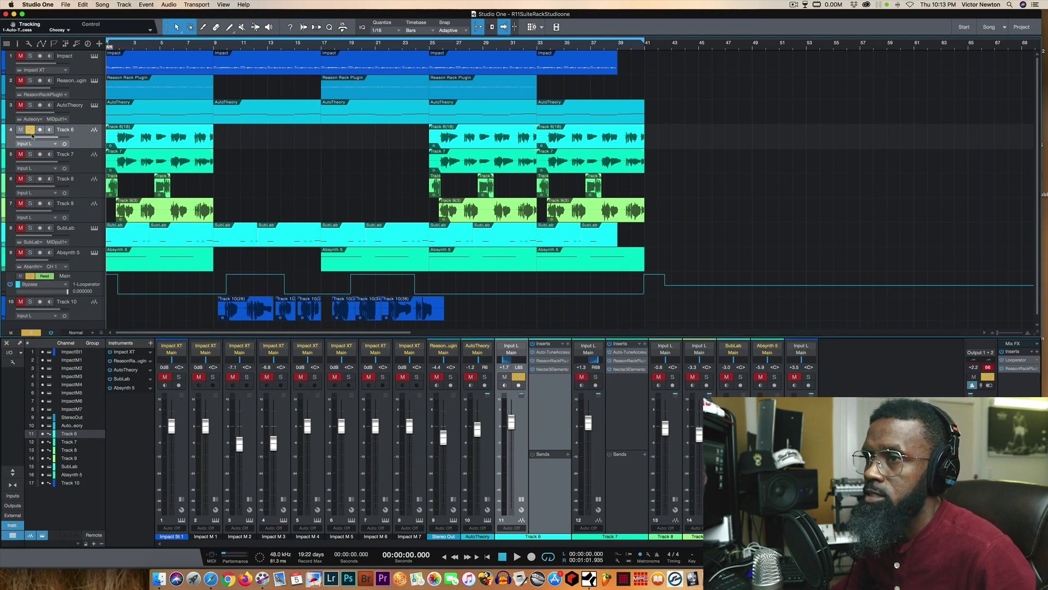
{"action": "left_click", "coordinate": [32, 131]}
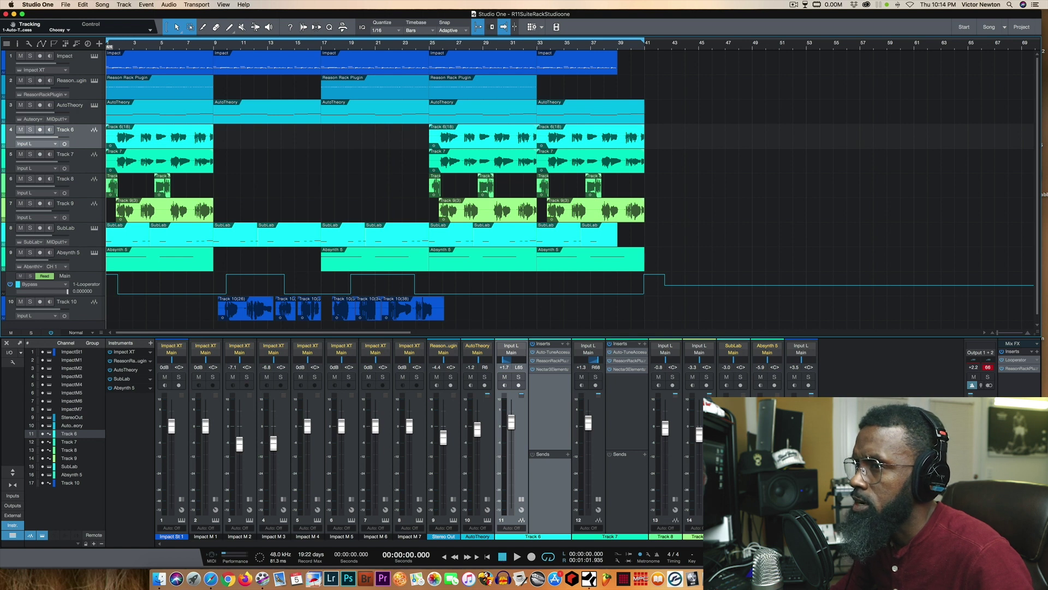
Step: Open the Looperator insert on the main output and move its window clear of the webcam area
{"action": "double_click", "coordinate": [1017, 359]}
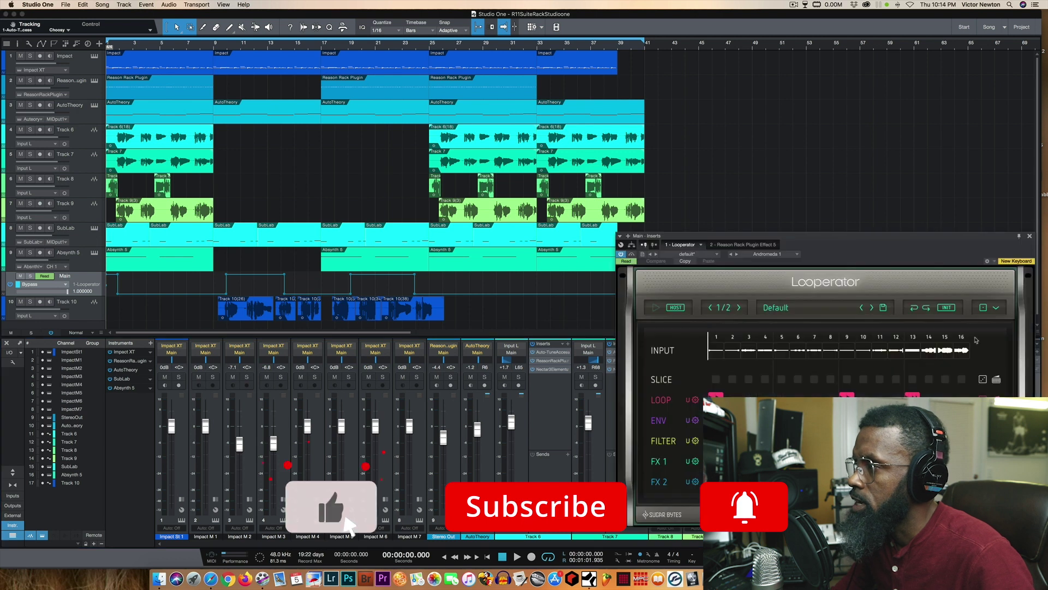
{"action": "left_click_drag", "start_coordinate": [851, 237], "coordinate": [504, 129]}
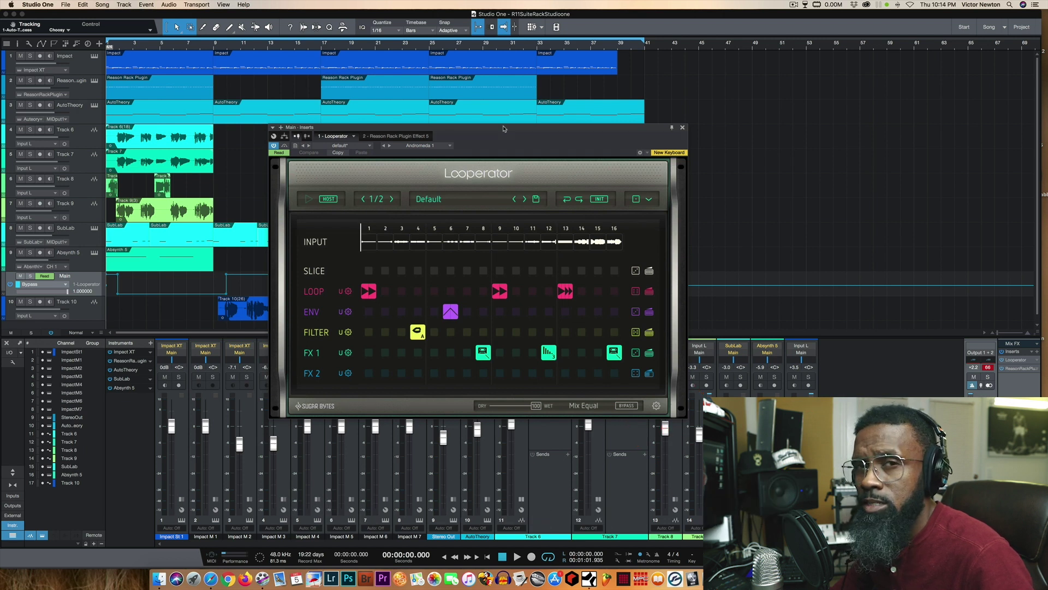
Step: Play the song from the start with the main output's Looperator window open to view its effect steps, and close the window during playback
{"action": "left_click_drag", "start_coordinate": [503, 129], "coordinate": [569, 145]}
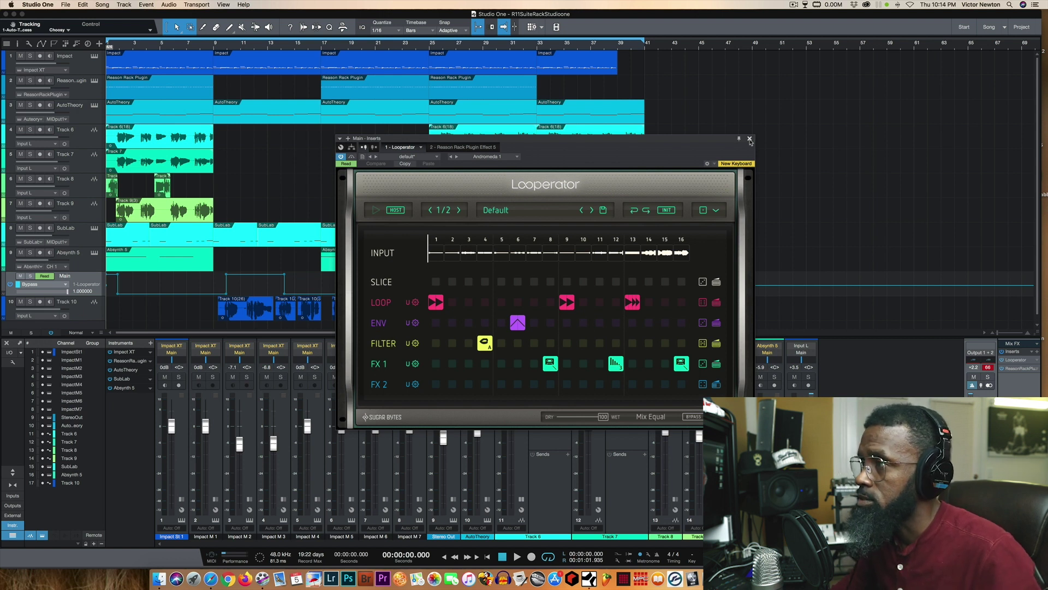
{"action": "left_click", "coordinate": [751, 139]}
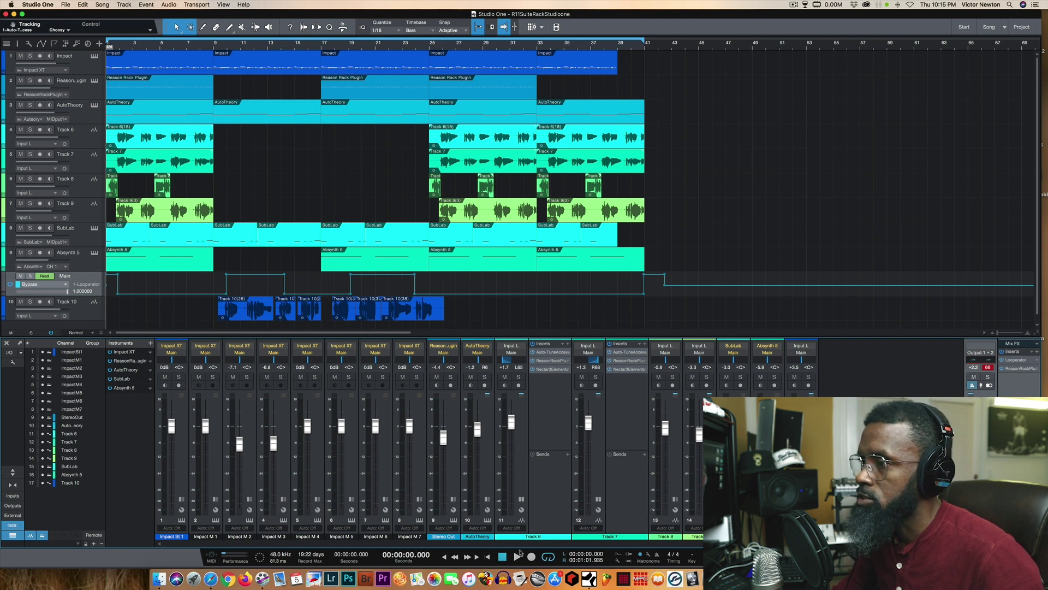
{"action": "left_click", "coordinate": [1017, 361]}
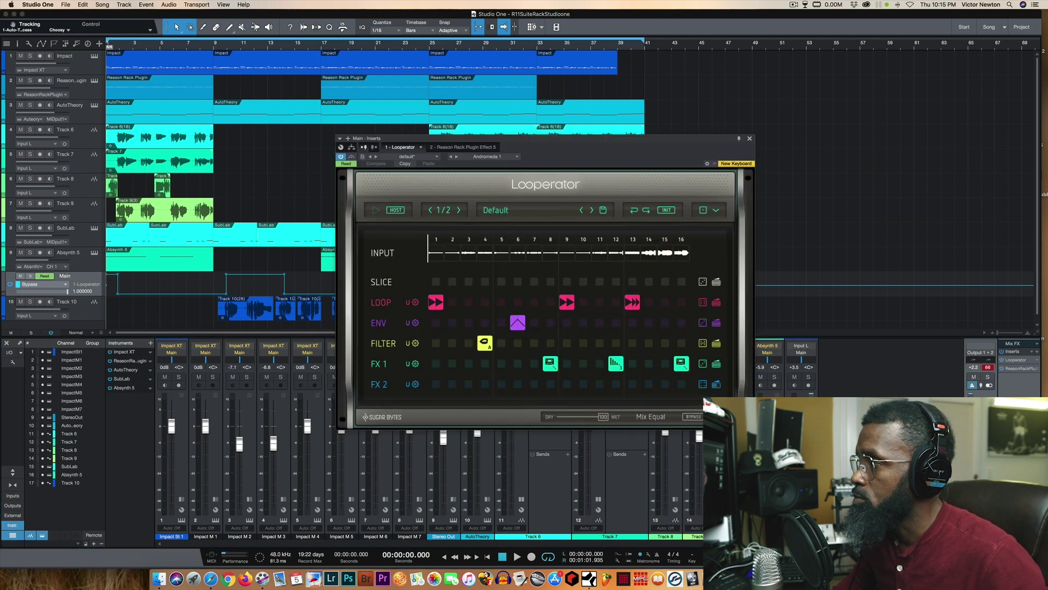
{"action": "left_click", "coordinate": [518, 557]}
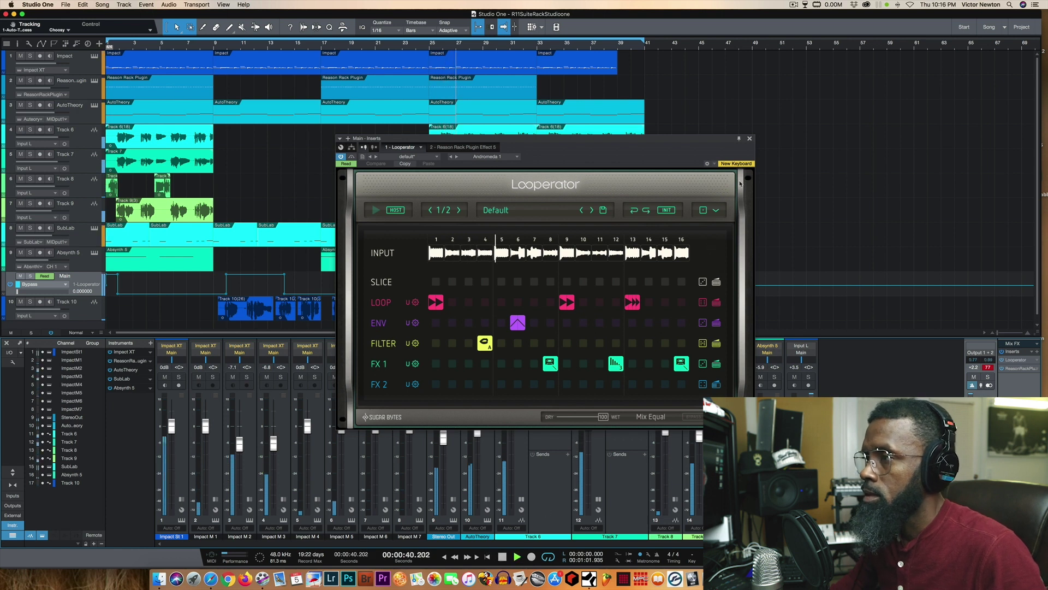
{"action": "left_click", "coordinate": [749, 139]}
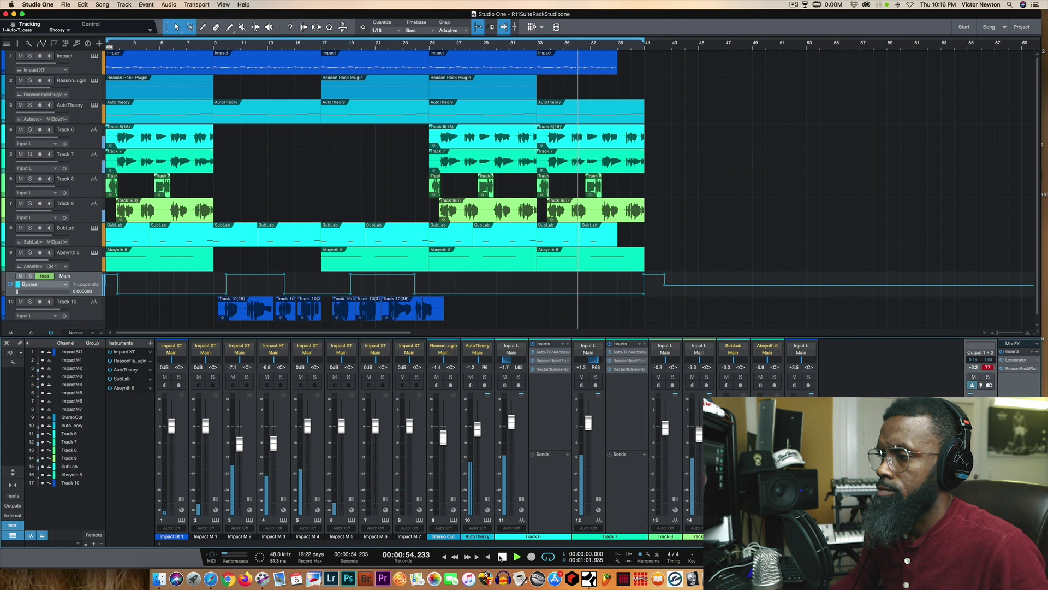
Step: Stop playback and return the playhead to the song start
{"action": "left_click", "coordinate": [503, 557]}
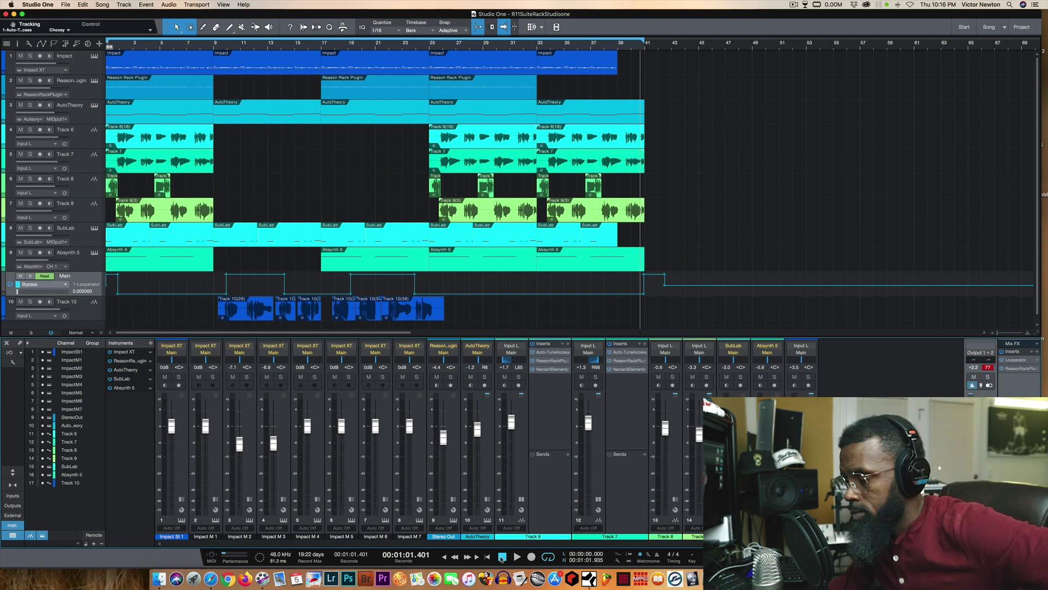
{"action": "left_click", "coordinate": [501, 556]}
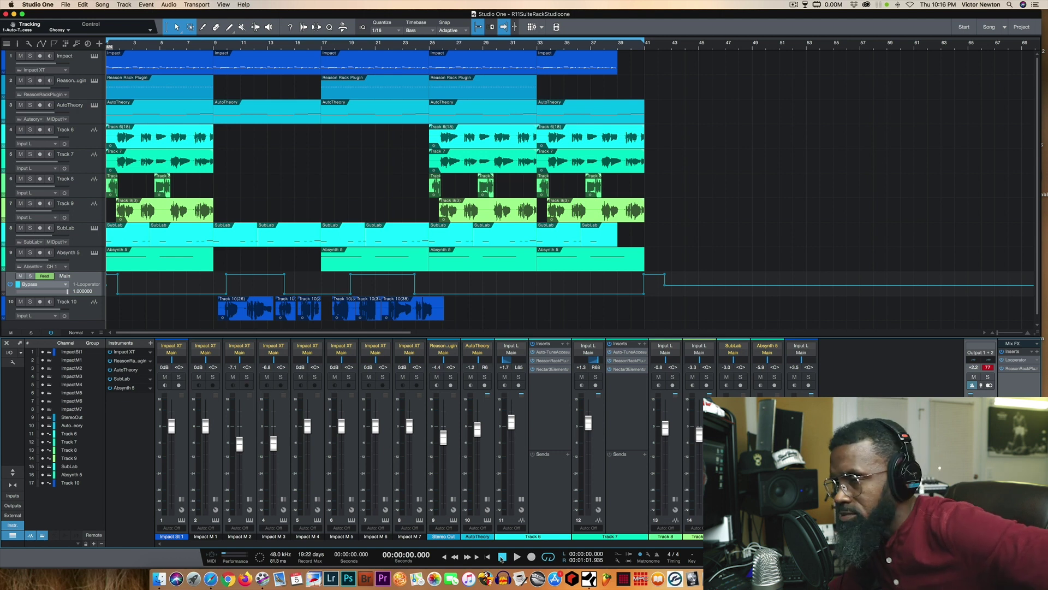
{"action": "left_click", "coordinate": [501, 557]}
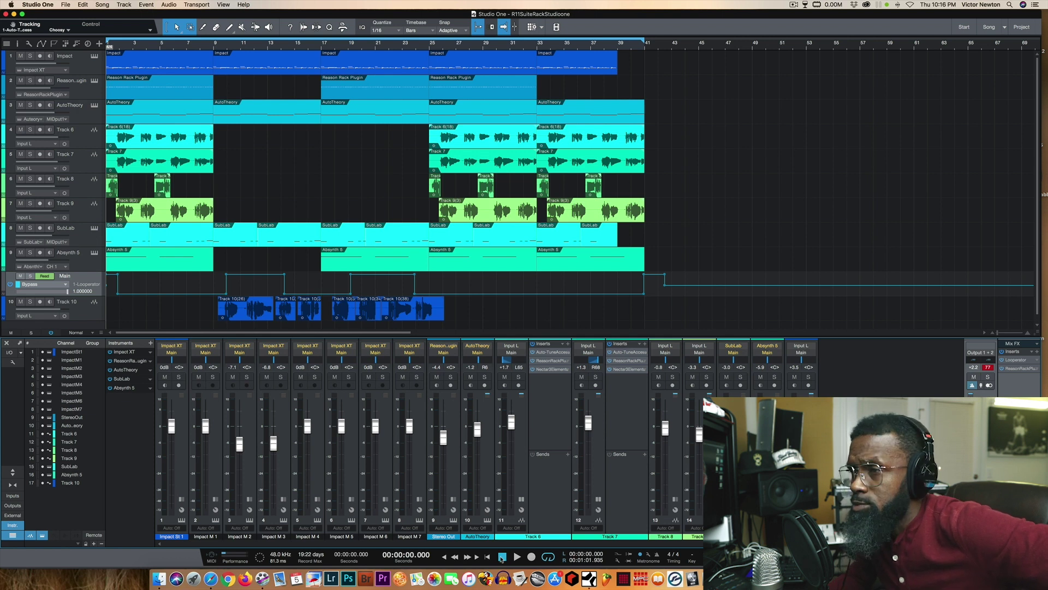